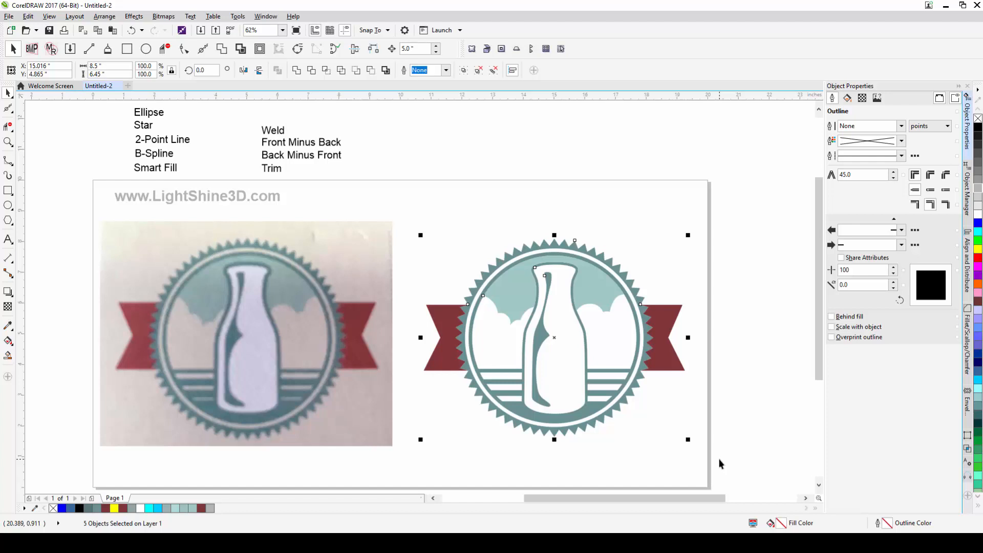
- Nudge the finished vector logo upward off the page and deselect it
key("Up")
key("Up")
key("Up")
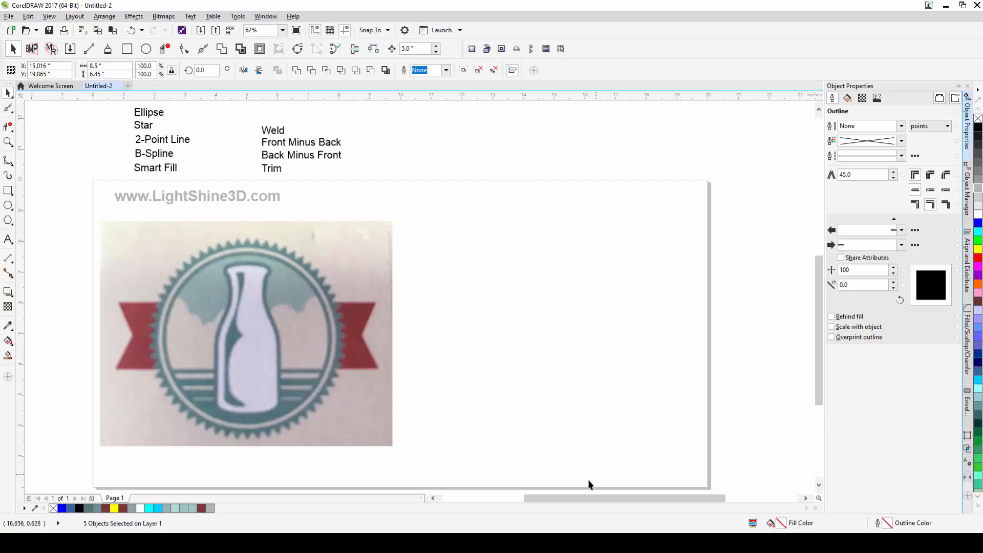
left_click(445, 226)
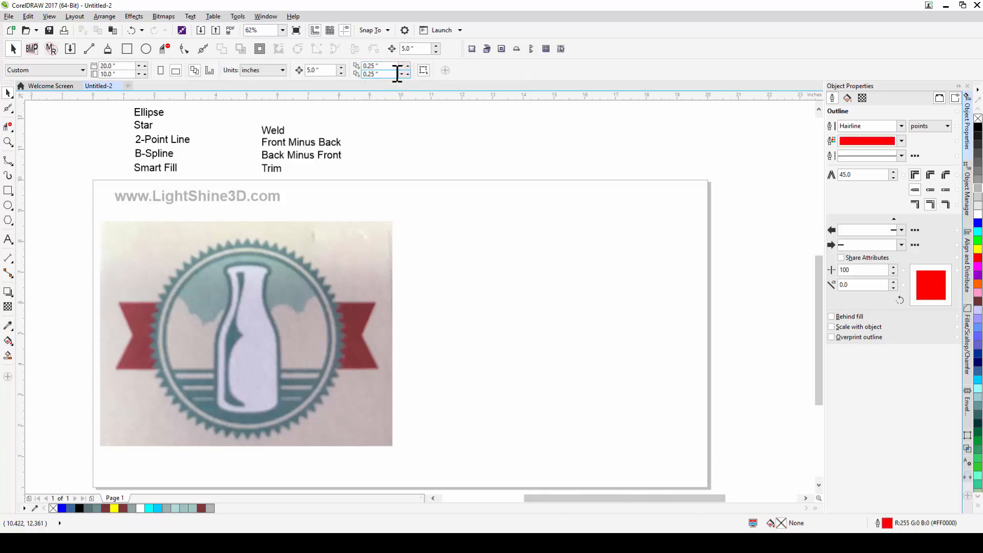
- Set the nudge distance to 0.01 inch
left_click(421, 48)
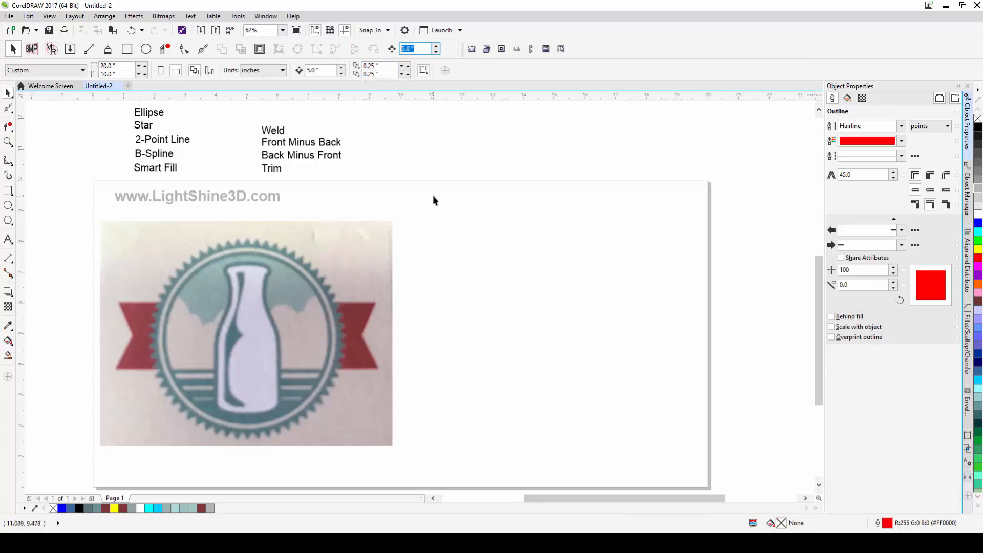
type(".0")
key("Return")
left_click_drag(510, 285, 513, 281)
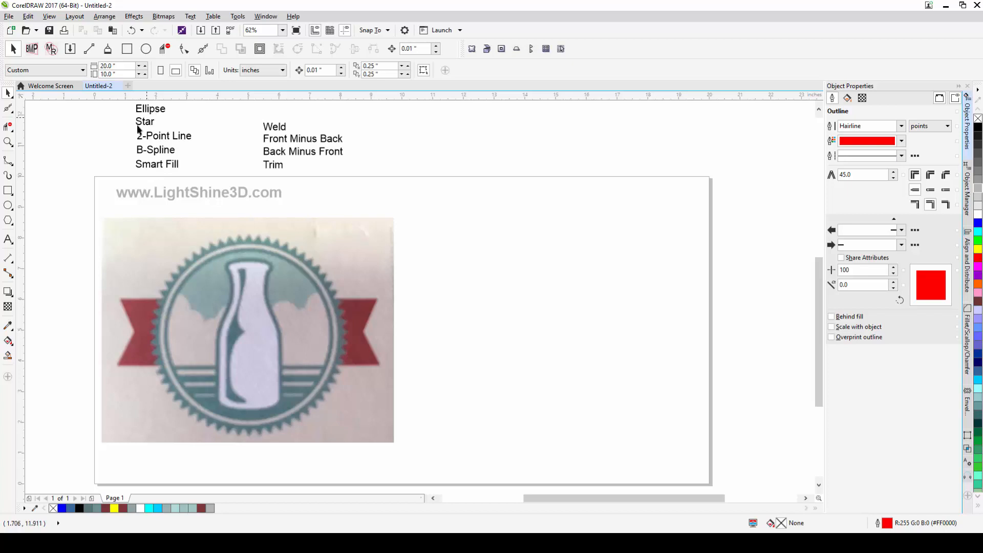
- Draw a circle about 5.8 inches across beside the reference image with the Ellipse tool
left_click(11, 207)
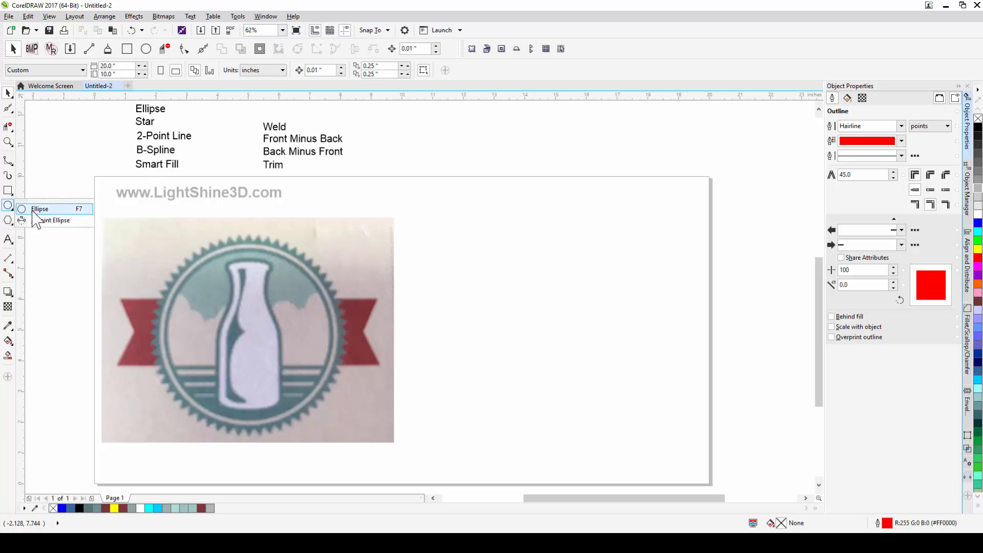
left_click(34, 210)
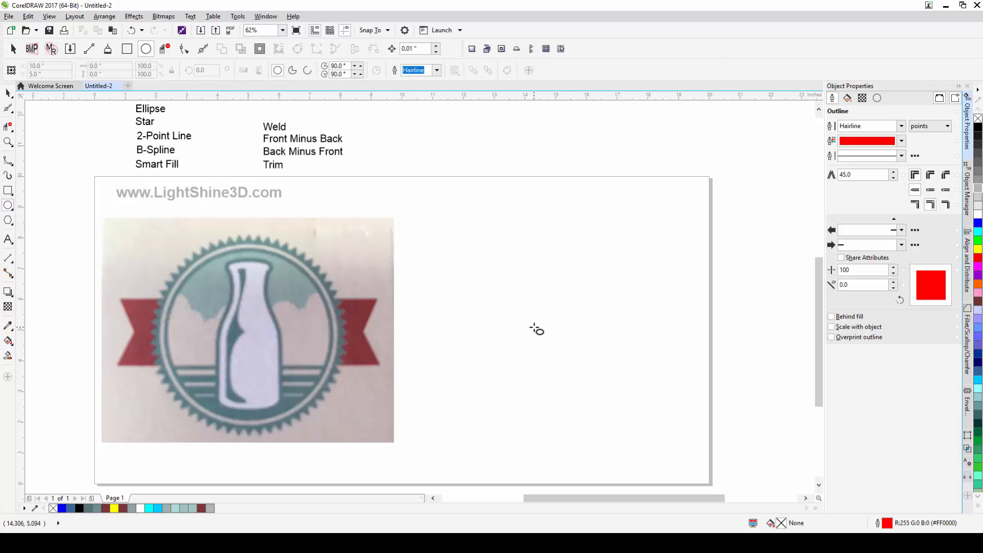
left_click_drag(466, 249, 634, 368)
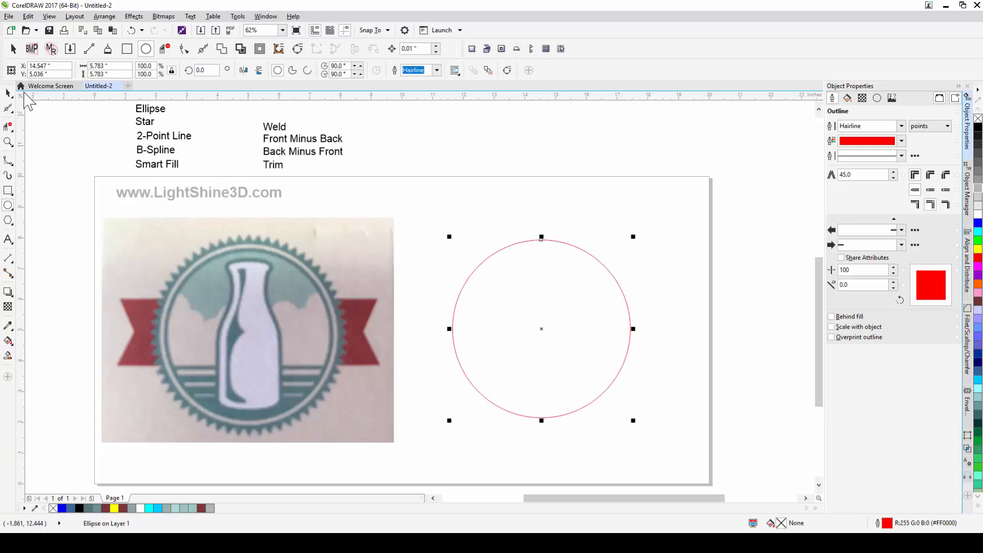
left_click(8, 93)
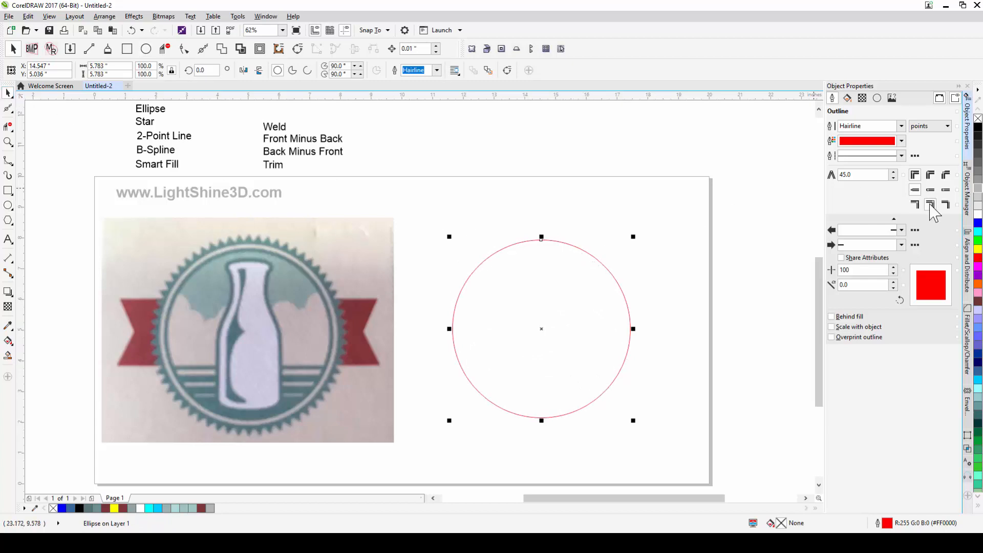
- Fill the circle yellow and move it over the badge in the reference image
left_click(978, 250)
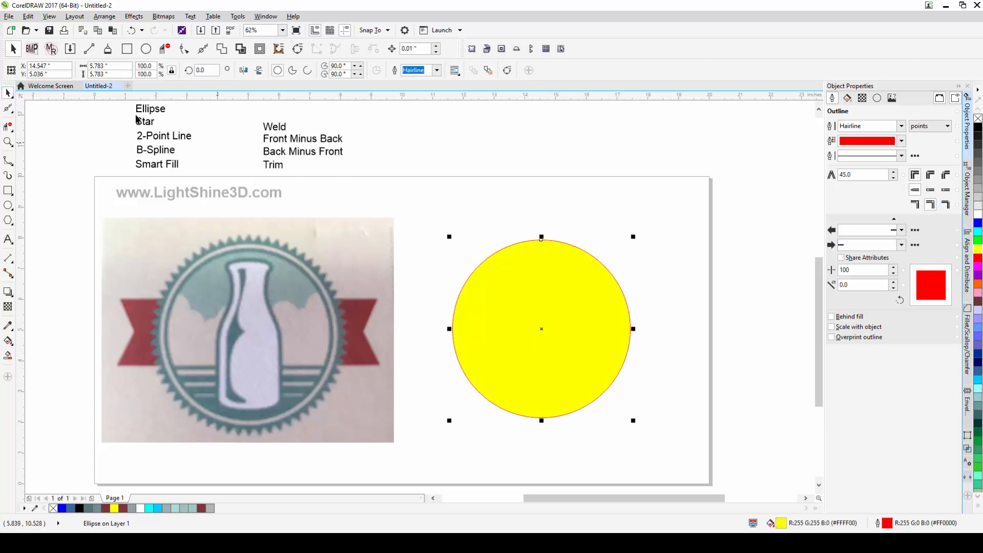
left_click_drag(584, 293, 300, 292)
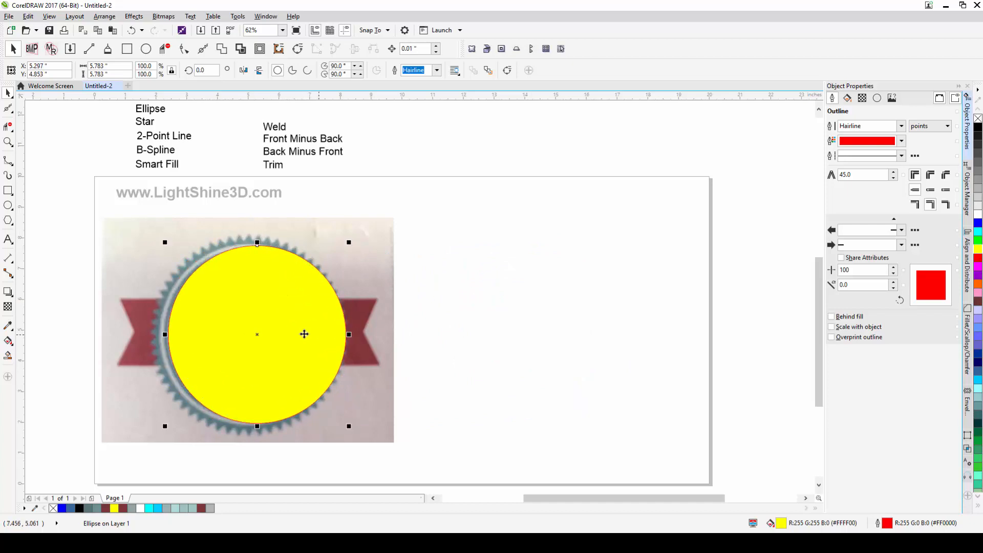
left_click(977, 119)
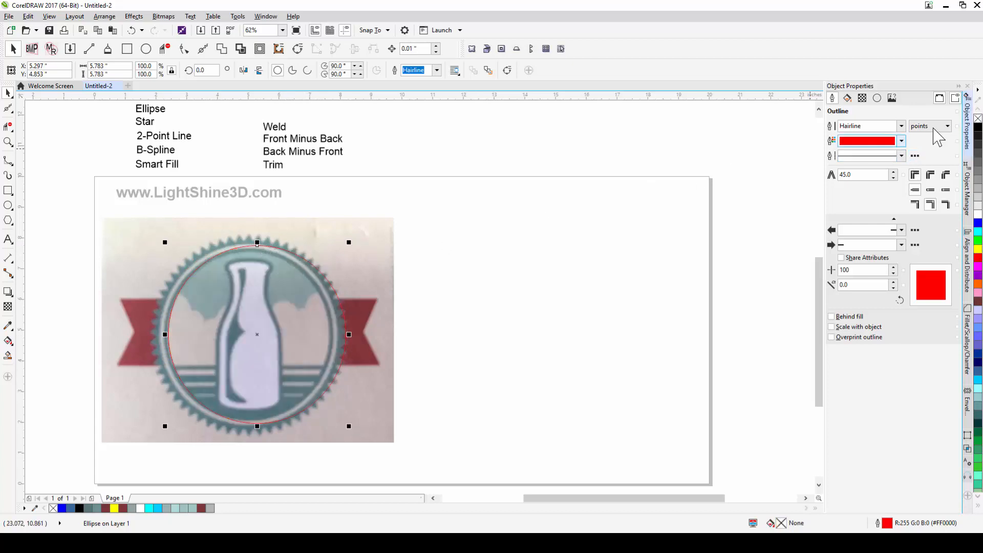
left_click(978, 249)
- Scale the circle to about 95% so it fits the badge's inner ring, then remove its fill
scroll(220, 265, "up", 1)
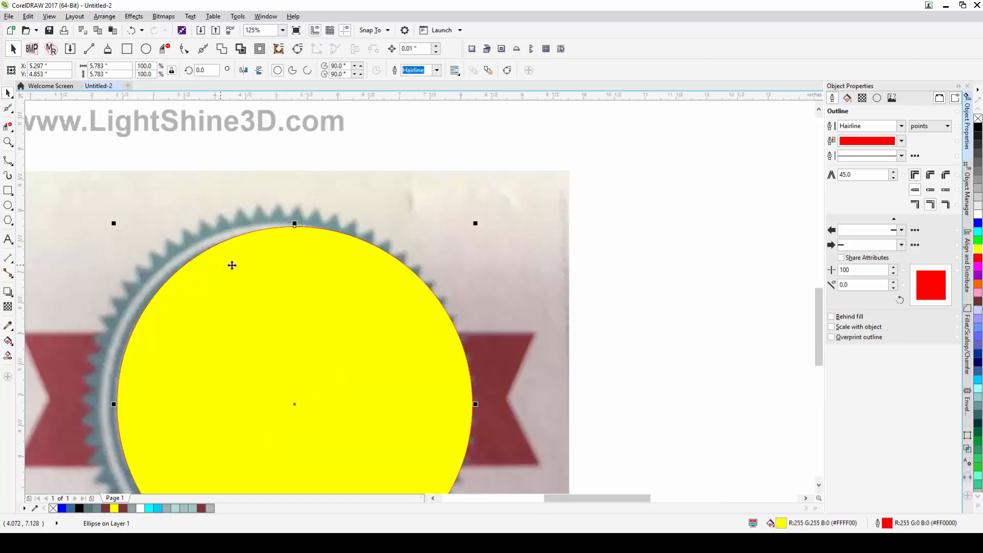
left_click_drag(322, 271, 369, 182)
scroll(374, 185, "down", 1)
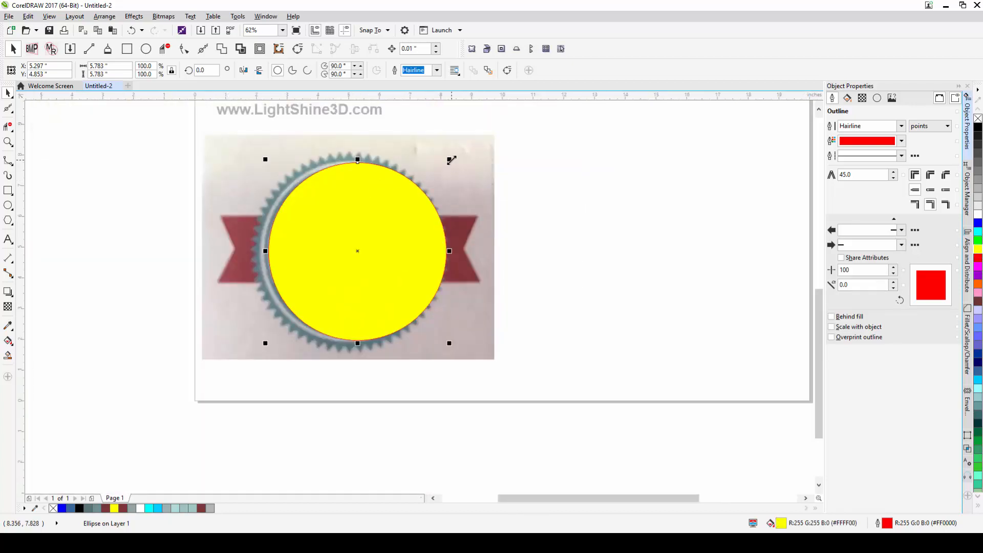
mouse_move(451, 159)
left_mouse_down()
mouse_move(441, 175)
mouse_move(410, 176)
mouse_move(412, 162)
mouse_move(448, 145)
left_mouse_up()
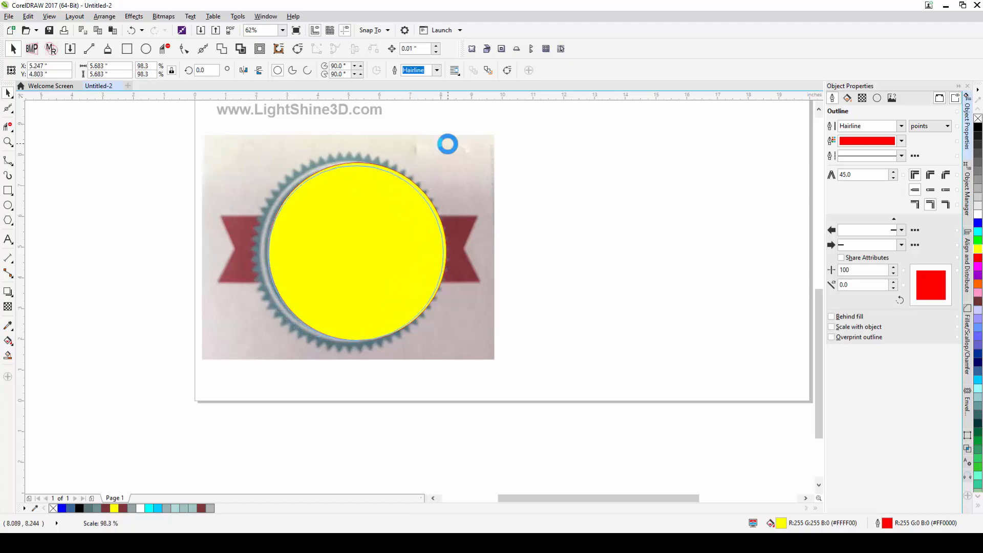
left_click_drag(380, 228, 374, 226)
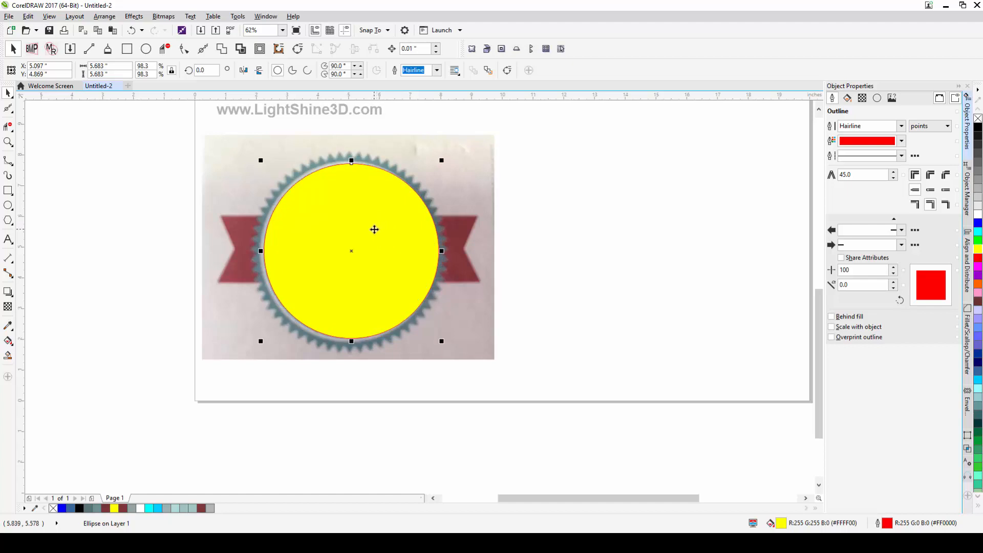
left_click_drag(441, 161, 435, 166)
left_click_drag(378, 223, 376, 222)
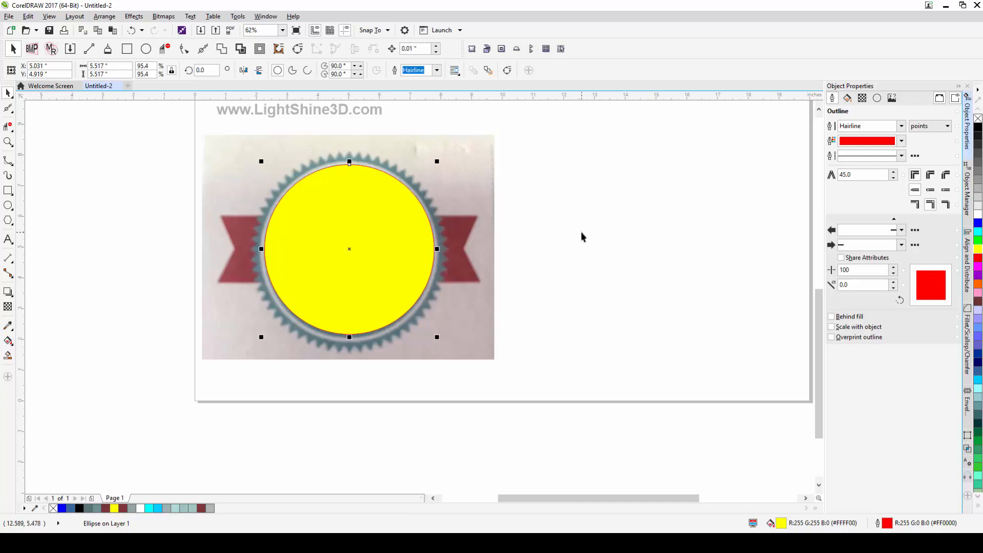
left_click(978, 118)
left_click(549, 231)
- Nudge the circle in small steps to center it on the badge's inner ring
scroll(419, 245, "up", 1)
left_click_drag(441, 243, 459, 210)
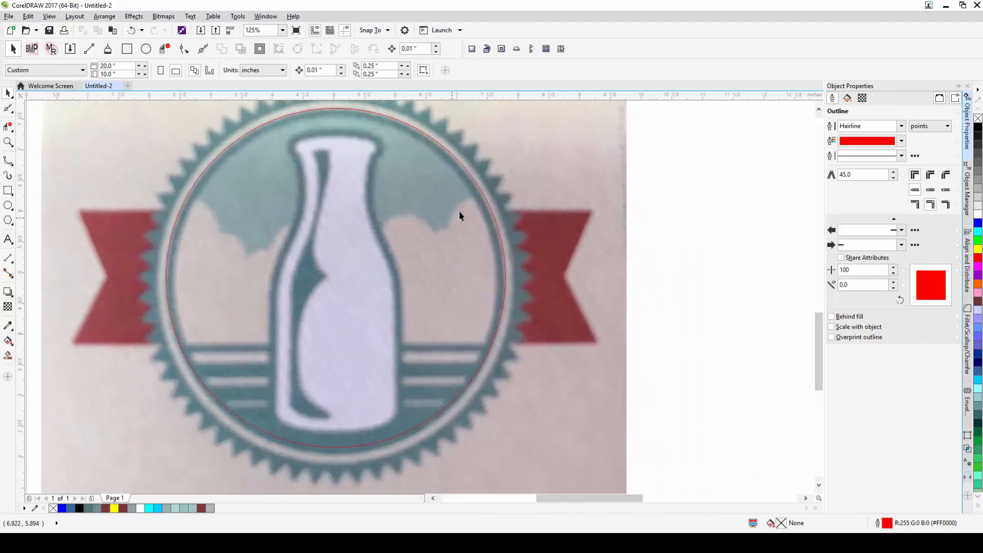
left_click(488, 208)
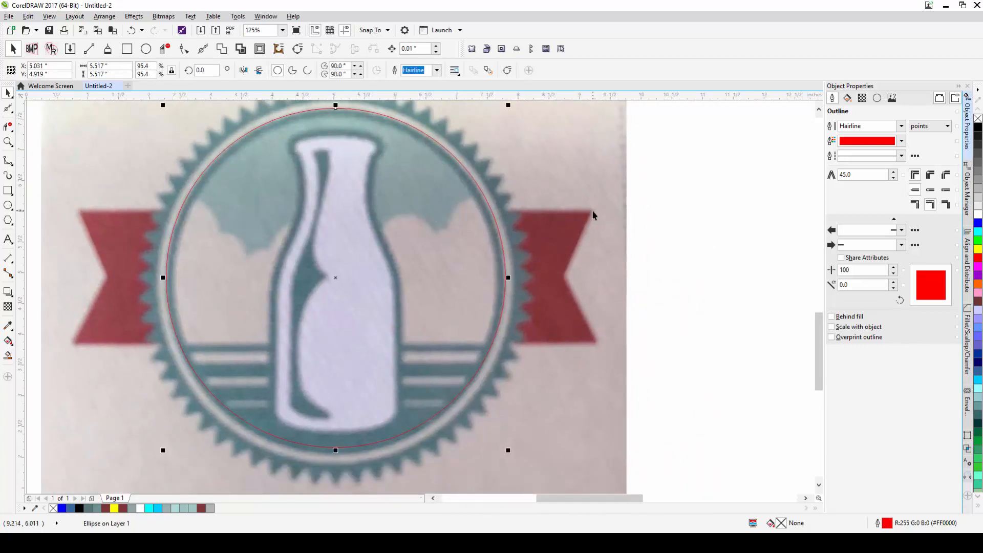
key("Down")
key("Down")
key("Down")
key("Down")
key("Down")
key("Down")
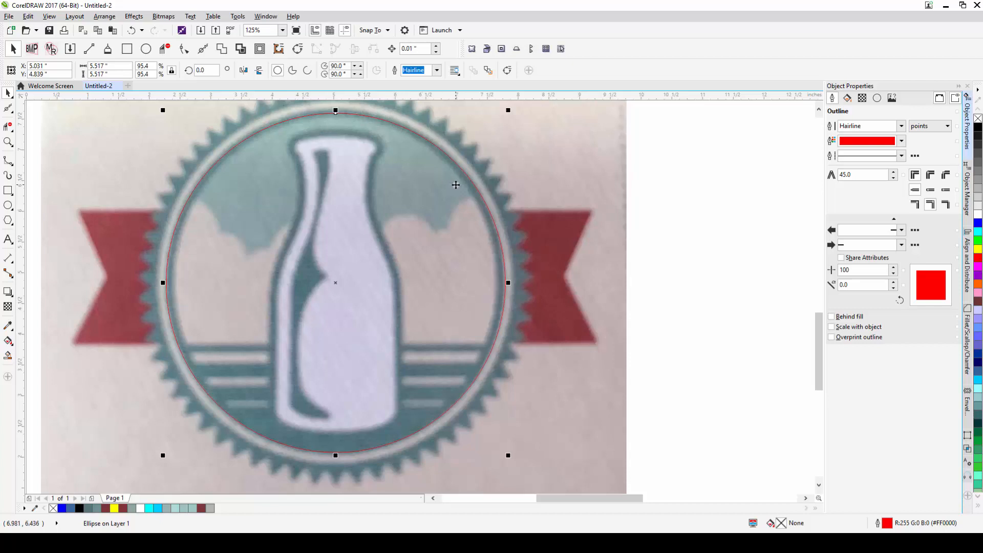
key("Up")
key("Up")
key("Up")
key("Up")
key("Up")
key("Up")
key("Up")
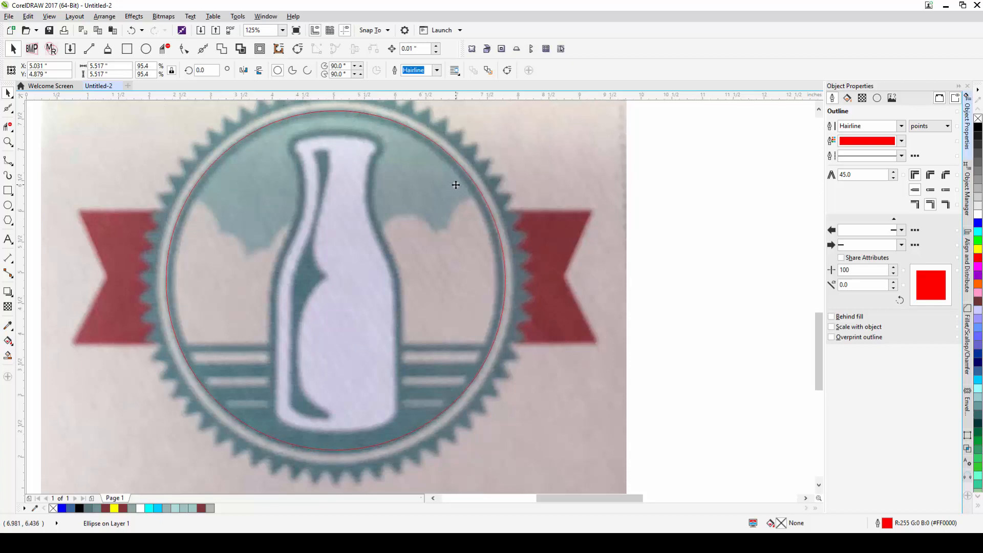
key("Down")
key("Down")
key("Down")
key("Down")
key("Left")
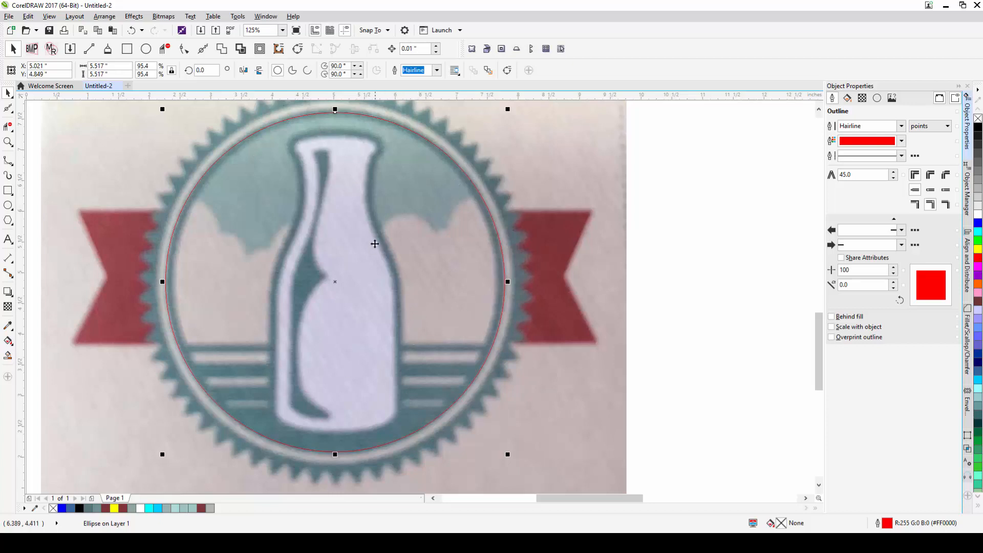
- Enlarge the circle to about 96% and duplicate it as a smaller inner circle at about 92%
left_click_drag(378, 243, 400, 249)
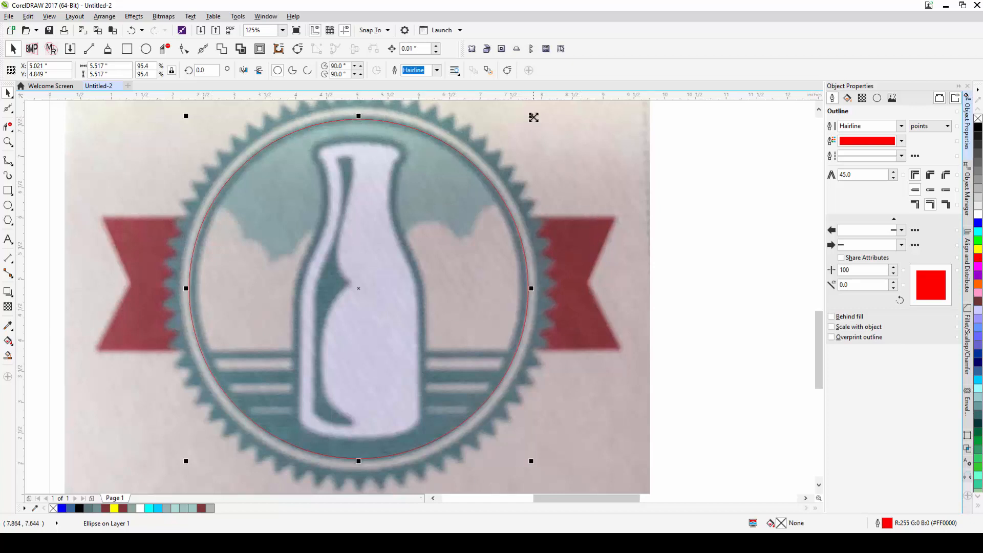
left_click_drag(536, 112, 538, 114)
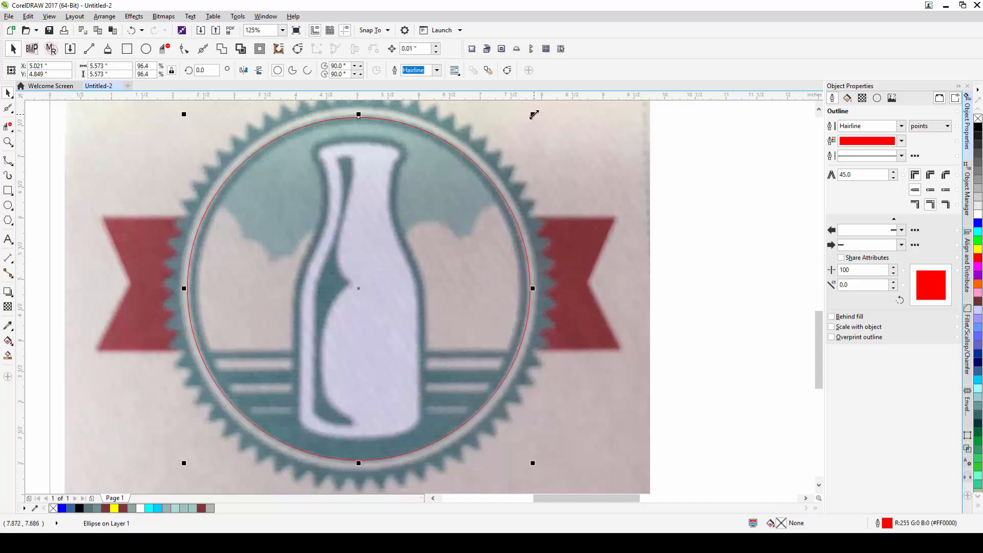
left_click_drag(534, 115, 525, 122)
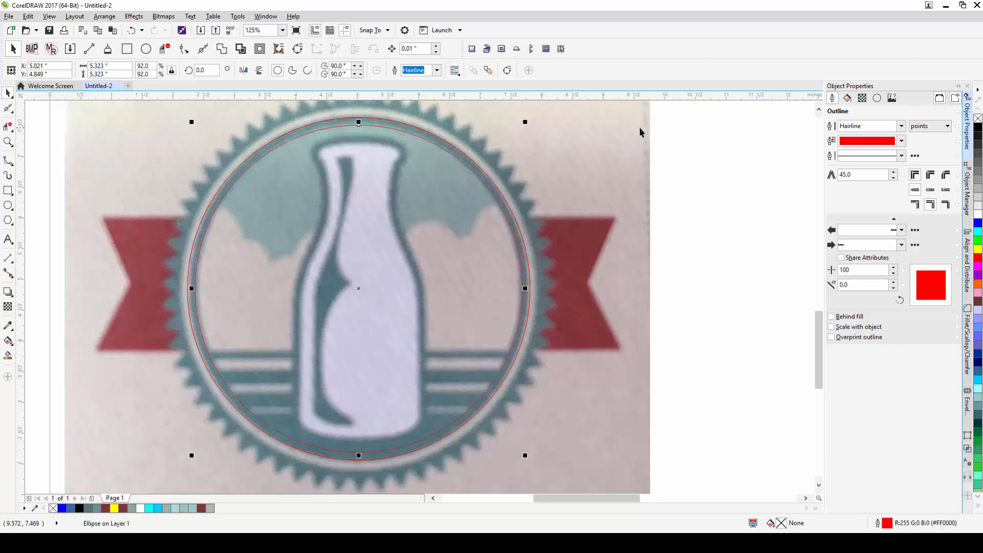
- Create a ring from the area between the two circles with the Smart Fill tool
scroll(601, 198, "down", 1)
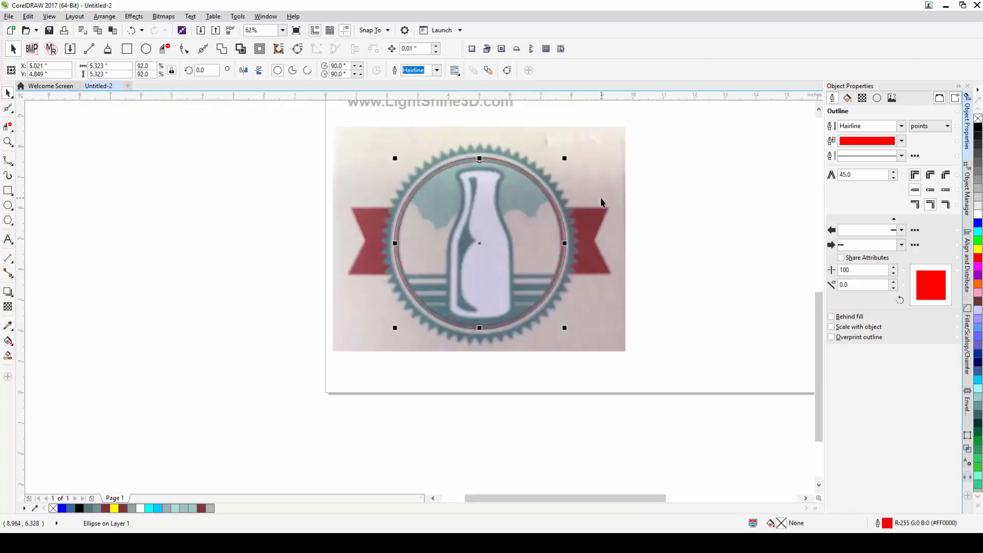
left_click_drag(548, 208, 389, 211)
scroll(317, 178, "up", 1)
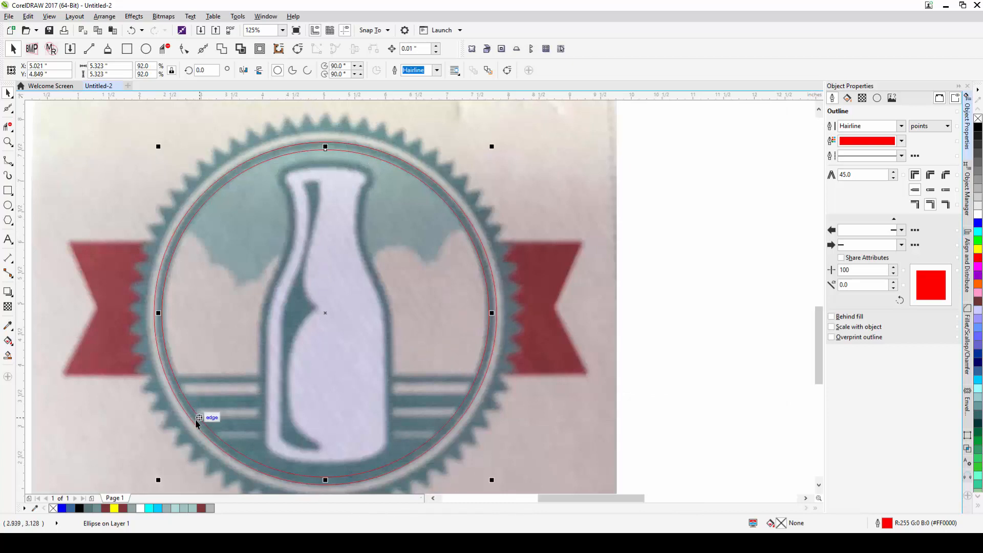
scroll(241, 272, "down", 1)
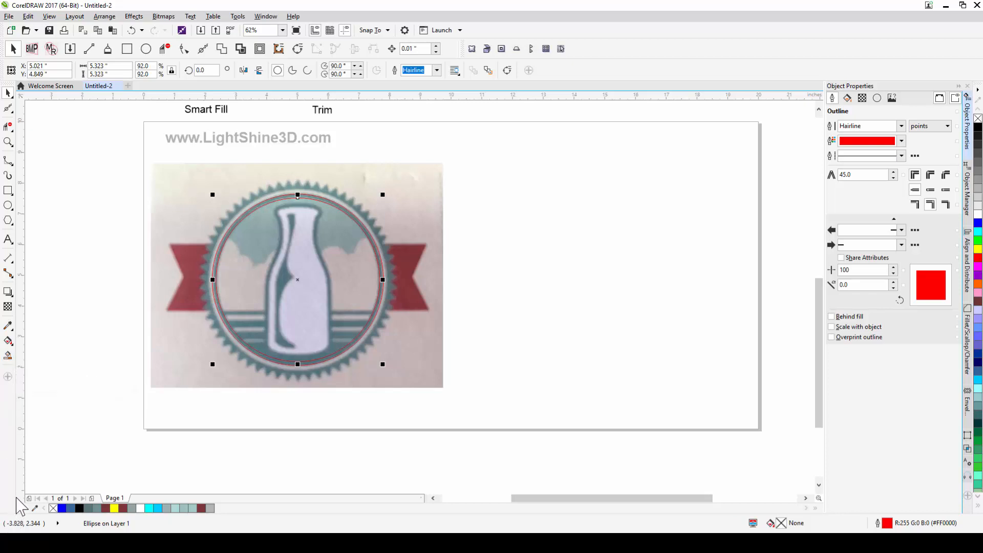
left_click(8, 355)
left_click(263, 203)
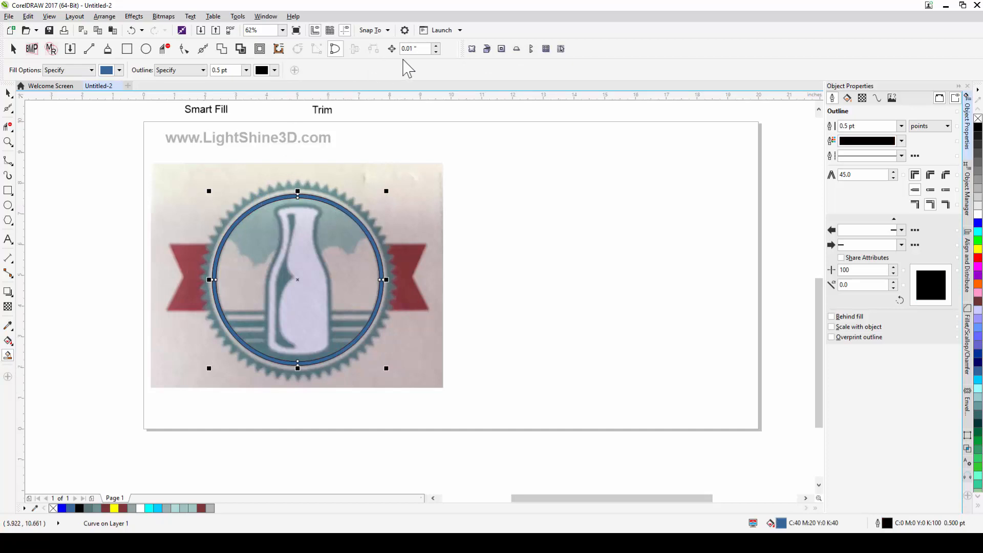
- Set the nudge distance to 5.0 inches and move the ring right and back to check it
left_click(416, 49)
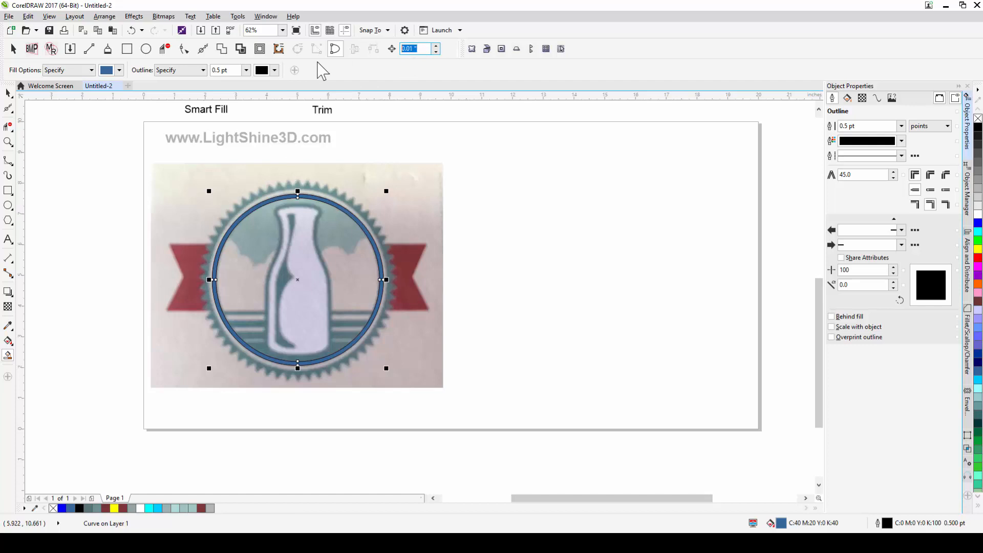
type("5.0")
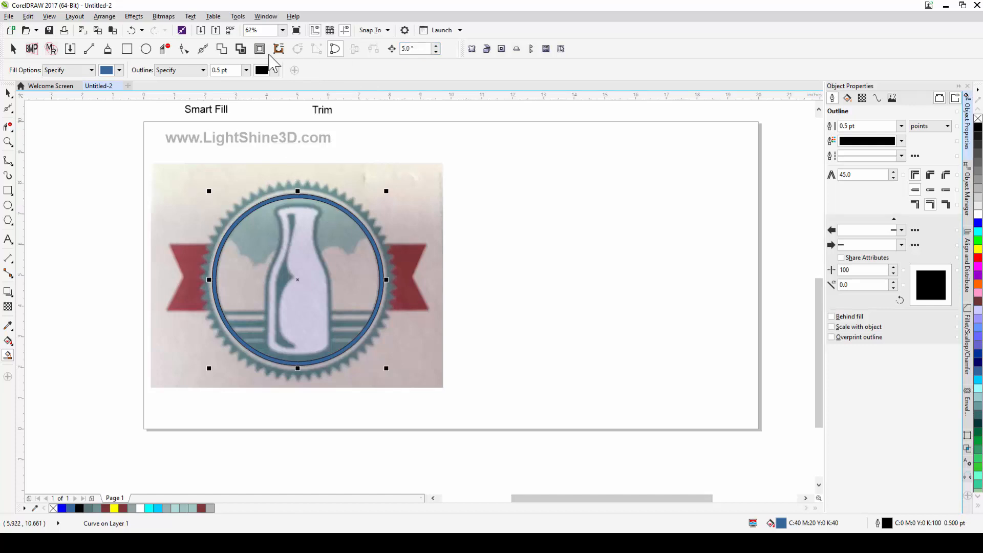
key("Right")
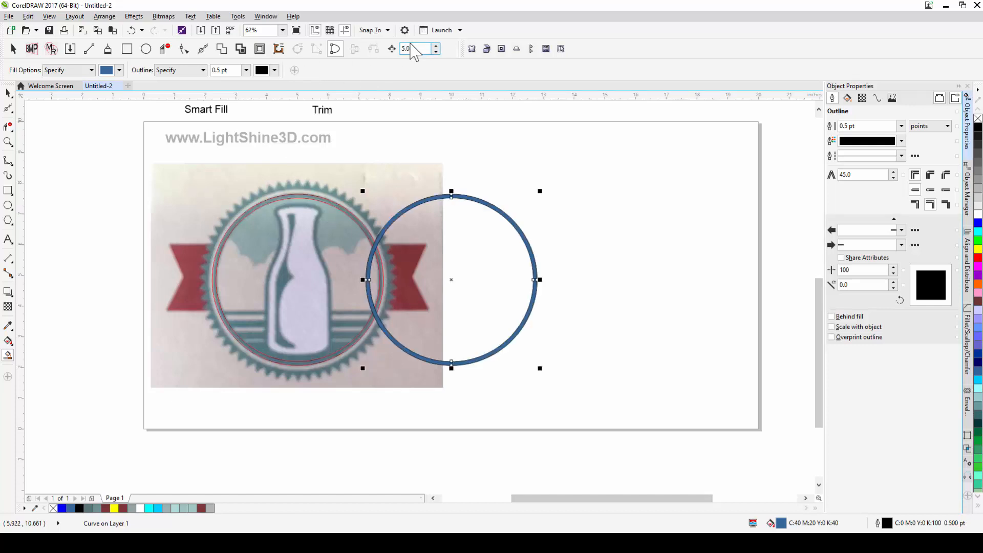
key("Right")
key("Left")
key("Left")
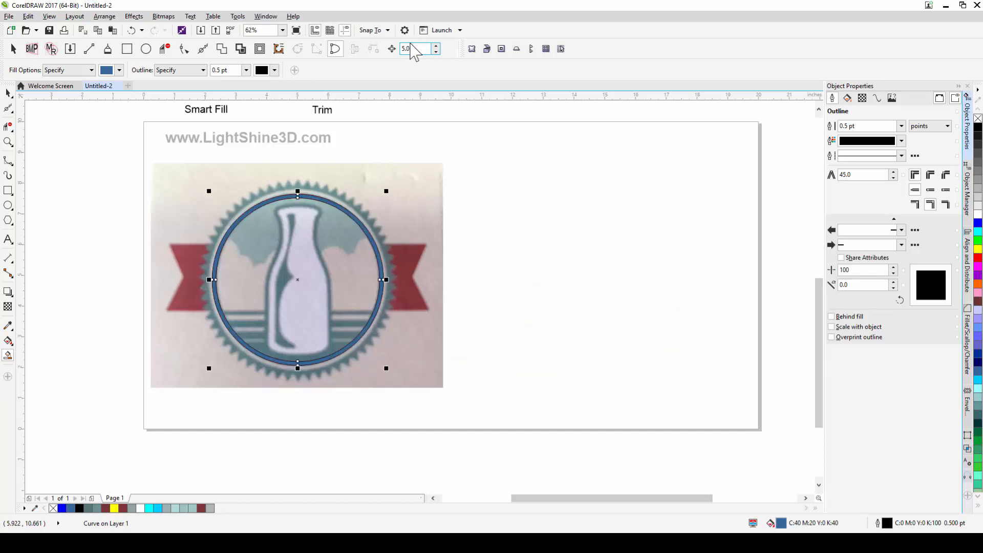
key("Right")
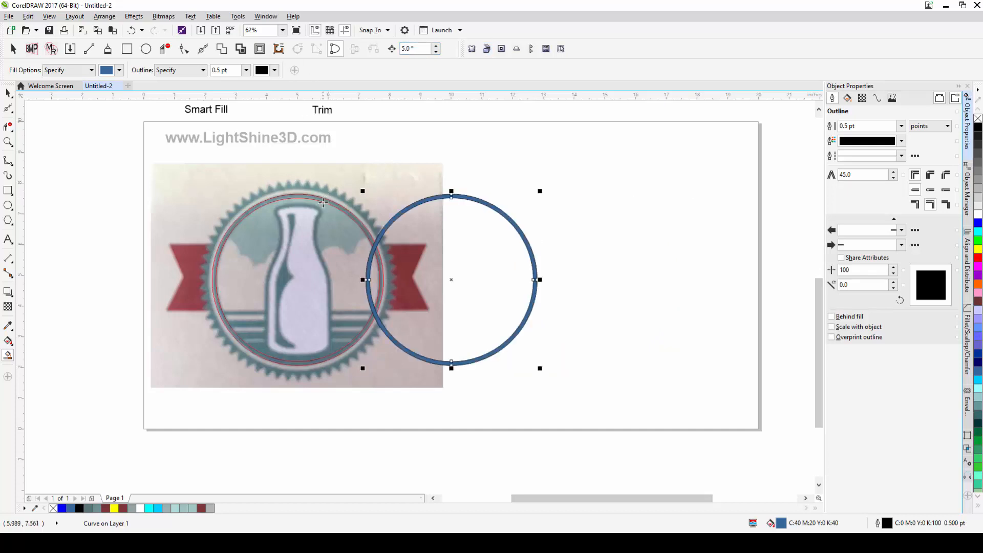
key("Left")
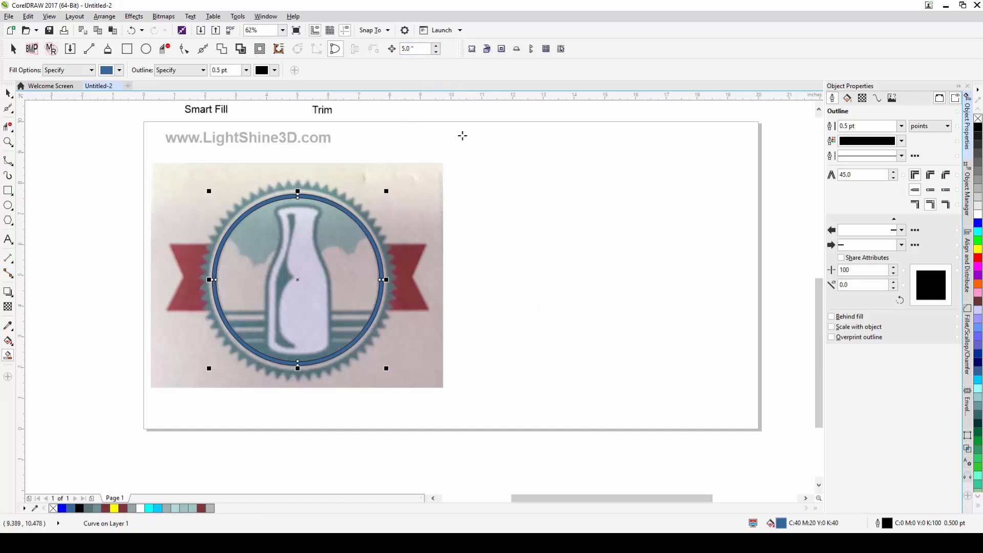
- Move the ring 5 inches to the right of the badge and set its outline to None
key("Right")
key("Right")
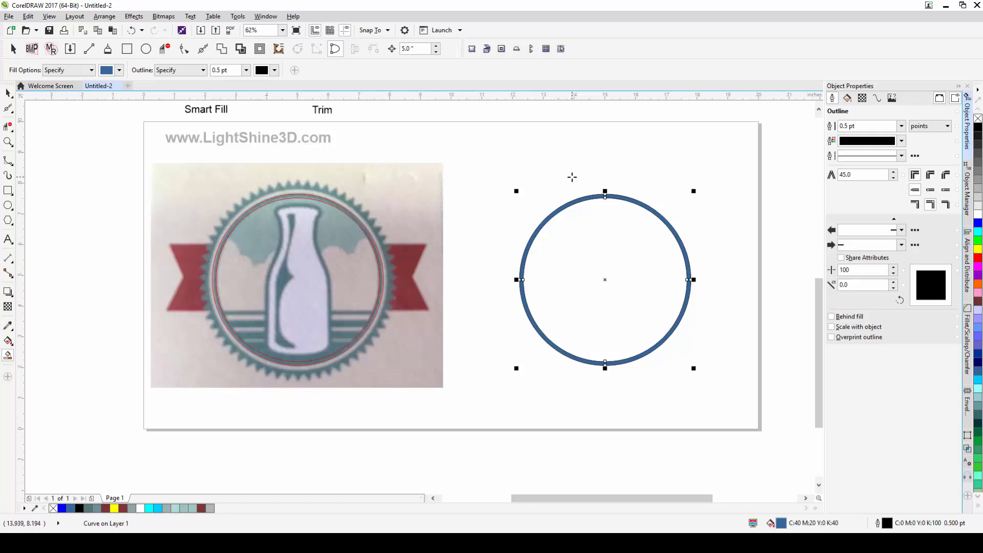
scroll(632, 202, "up", 4)
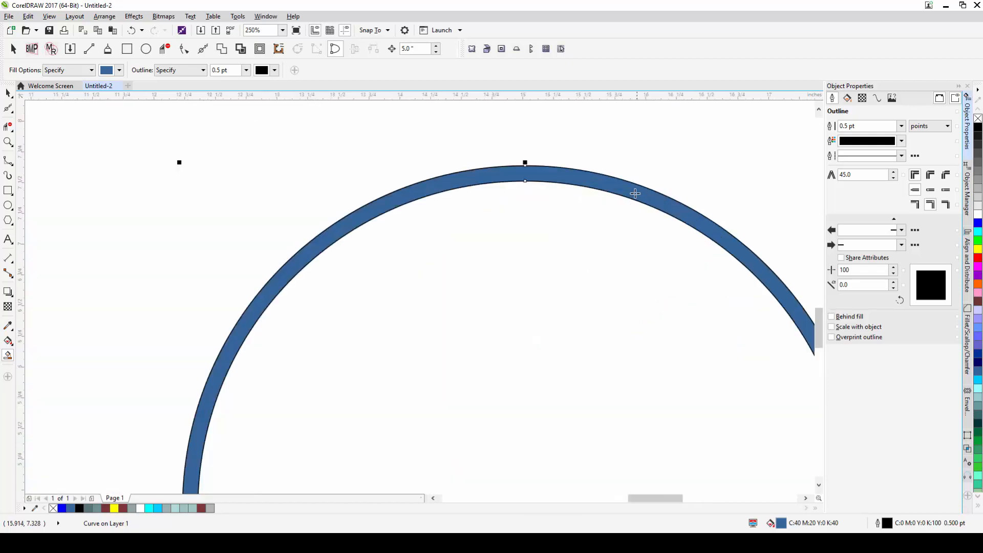
scroll(562, 170, "up", 2)
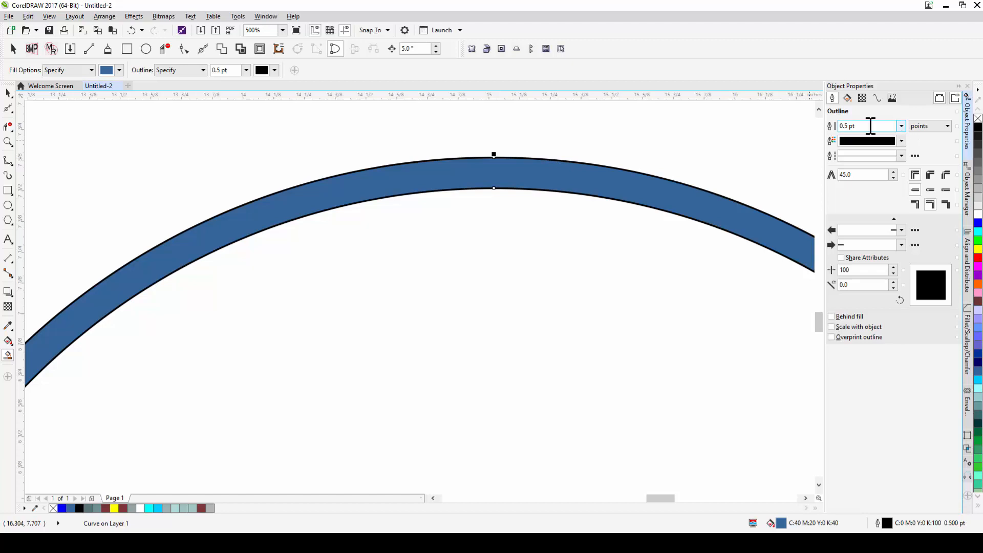
left_click(901, 126)
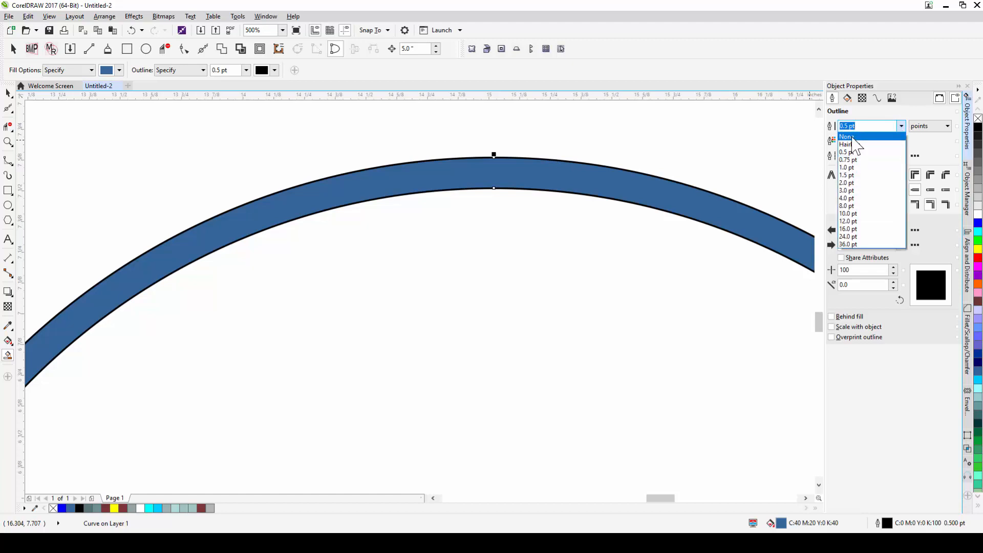
left_click(850, 133)
scroll(545, 216, "down", 6)
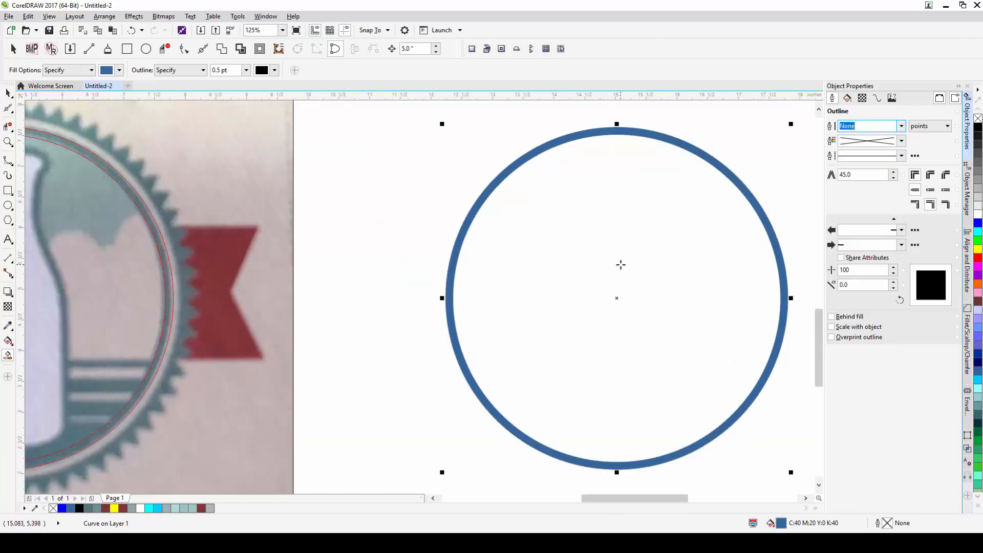
- Select the red outer circle on the badge and enlarge it to about 100.5% to match the outer ring
left_click(8, 93)
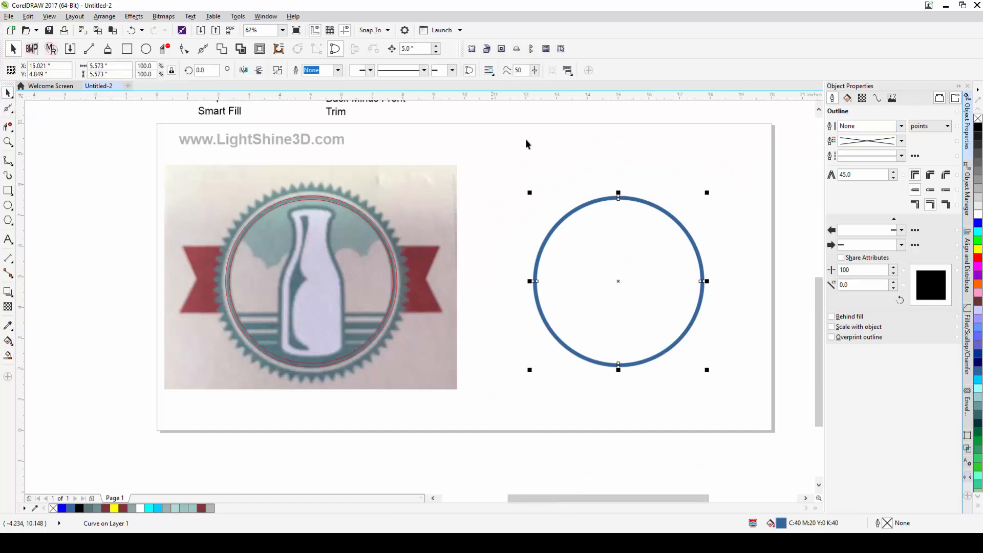
left_click(551, 171)
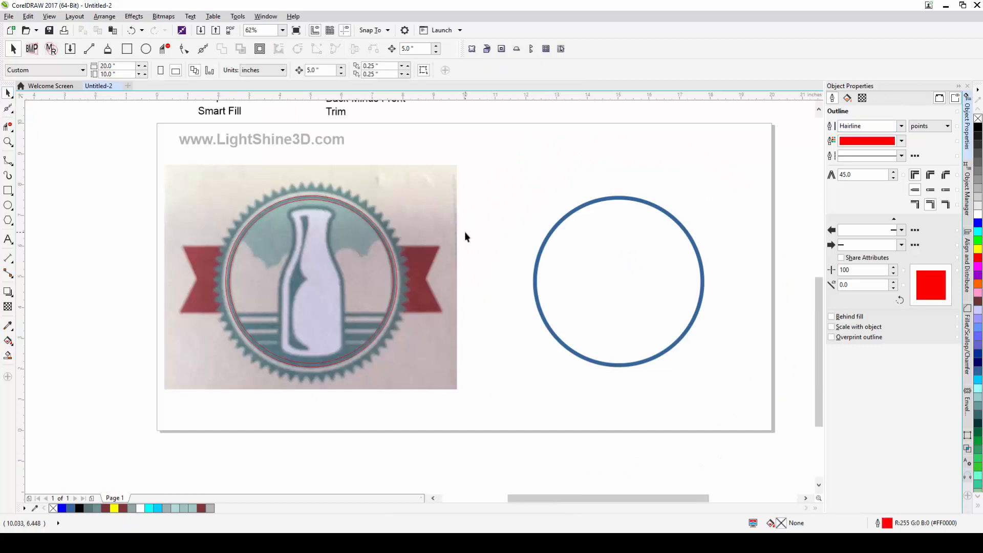
left_click(319, 197)
scroll(321, 203, "up", 2)
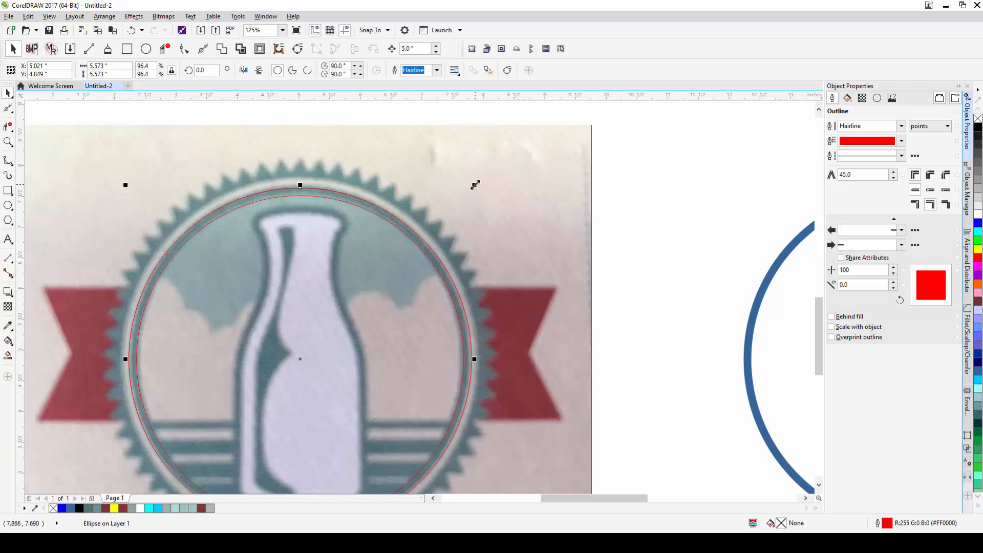
left_click_drag(475, 184, 483, 176)
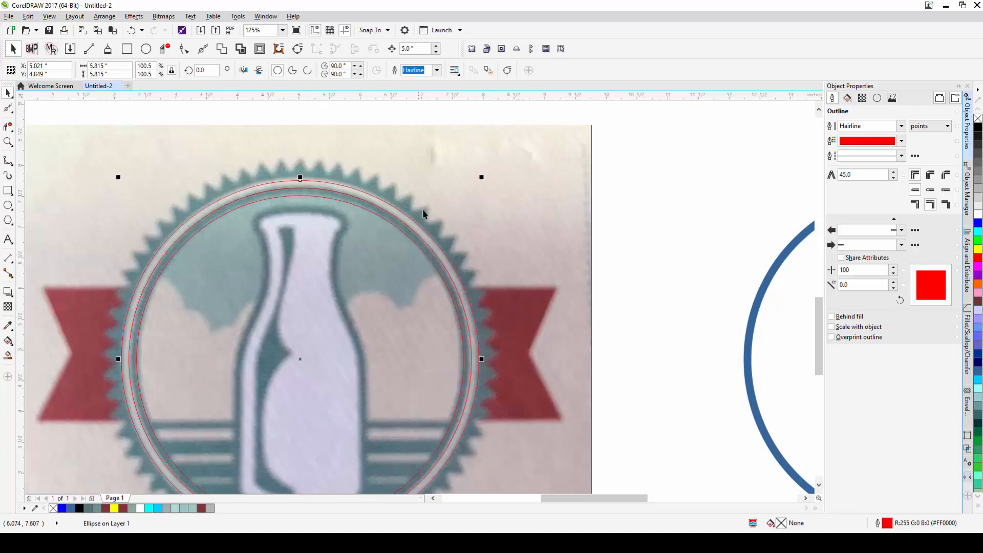
scroll(505, 389, "down", 1)
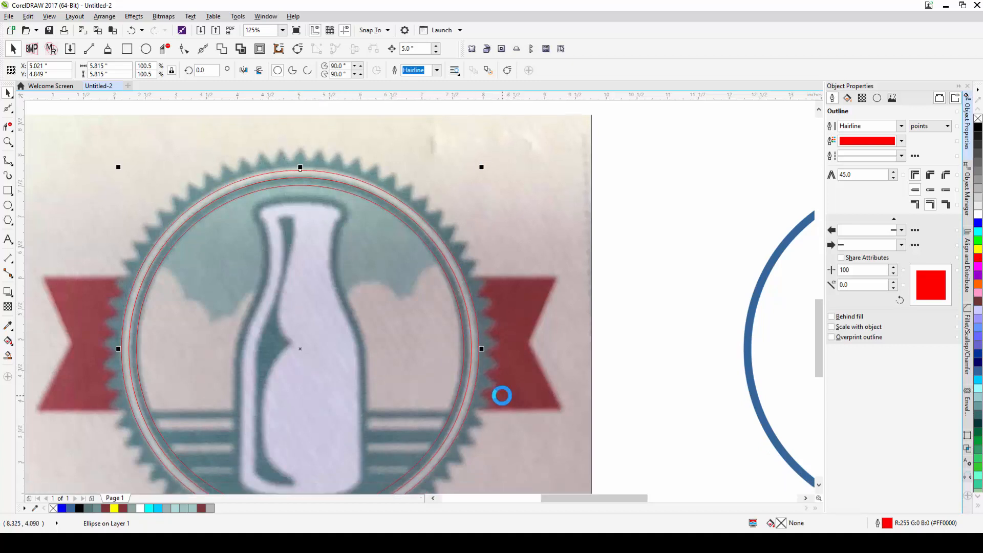
scroll(359, 329, "down", 2)
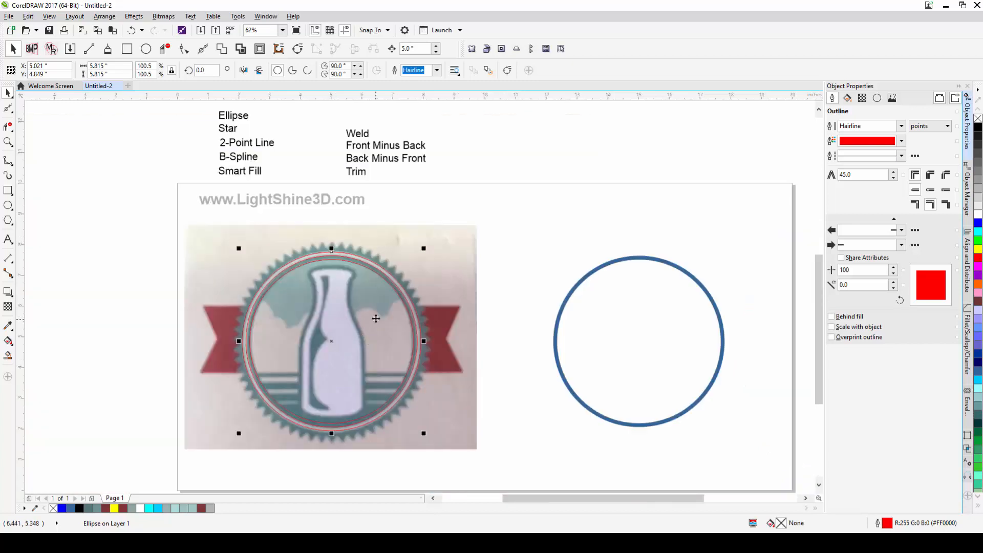
left_click_drag(376, 318, 364, 315)
left_click_drag(408, 343, 376, 317)
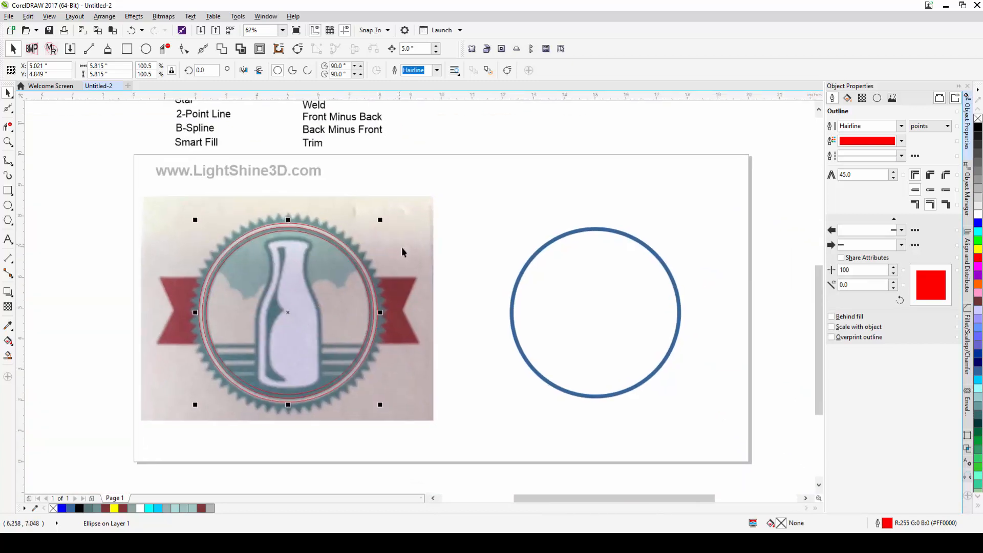
left_click_drag(401, 246, 450, 272)
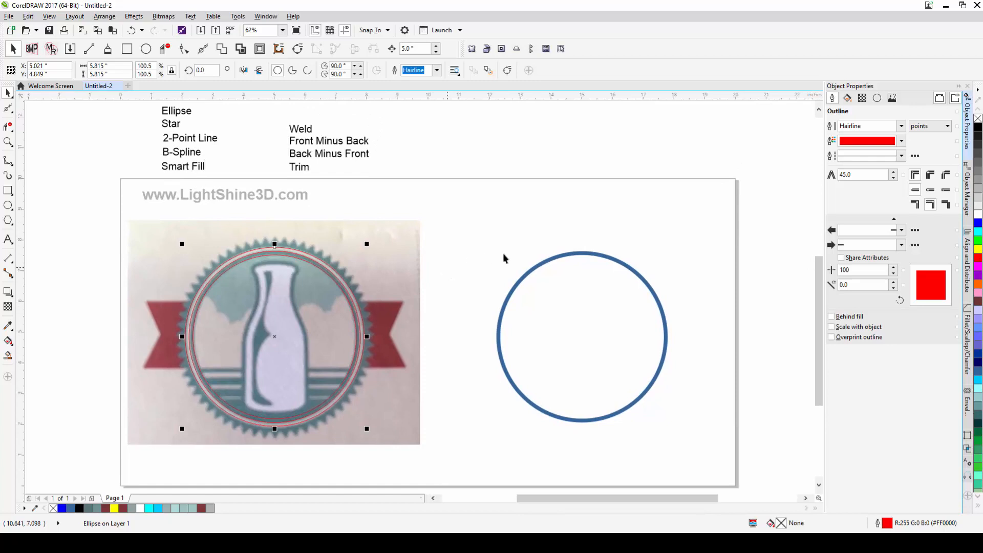